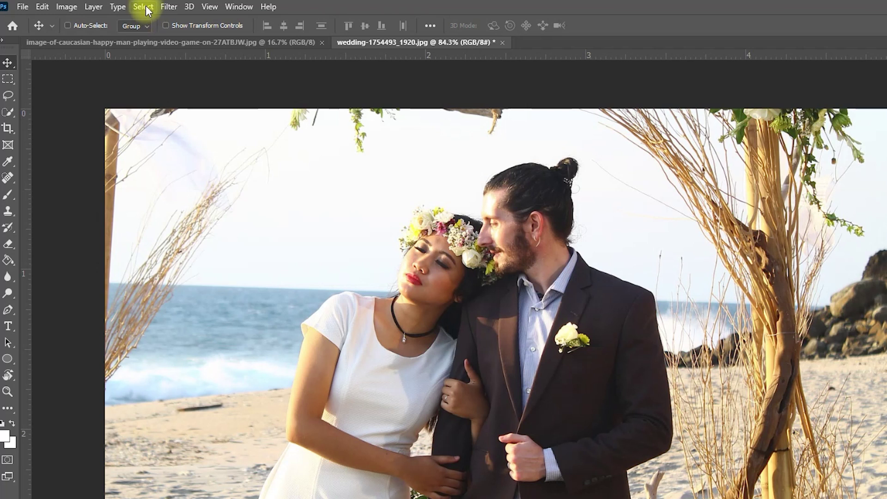
# Use Select > Subject to select the bride and groom automatically
pyautogui.click(109, 6)
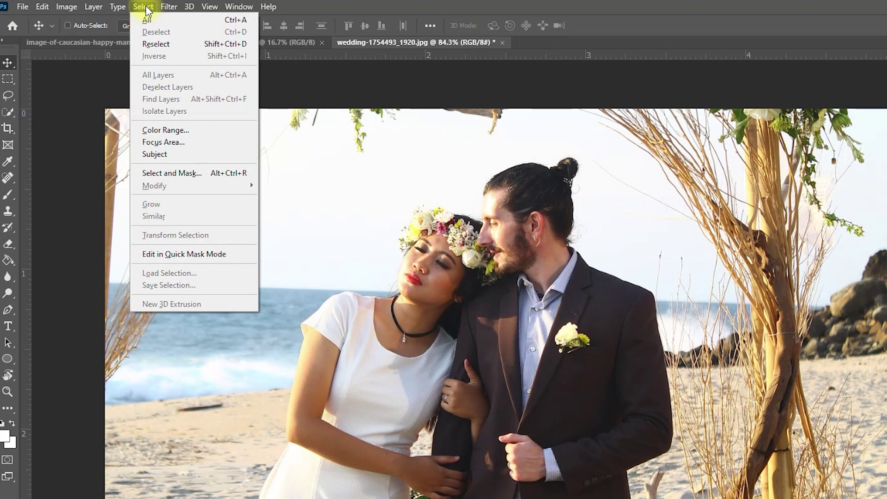
pyautogui.click(183, 156)
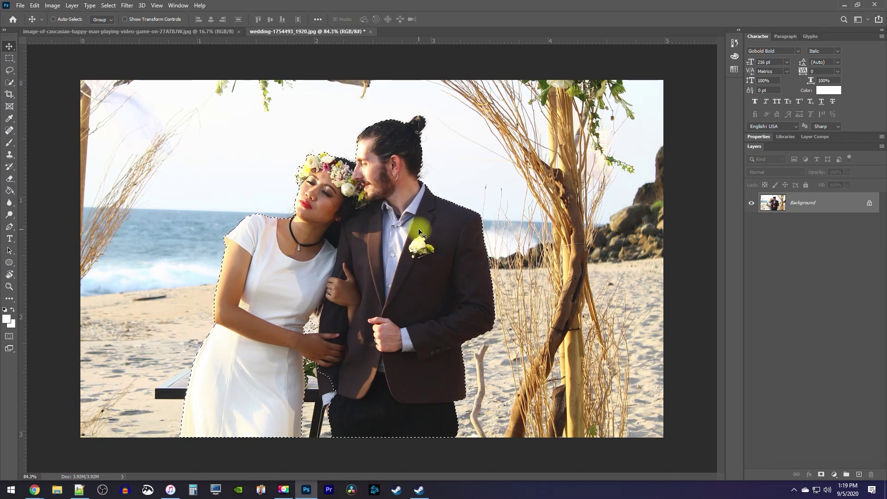
# Switch to the Quick Selection tool for touching up the couple's selection
pyautogui.click(12, 86)
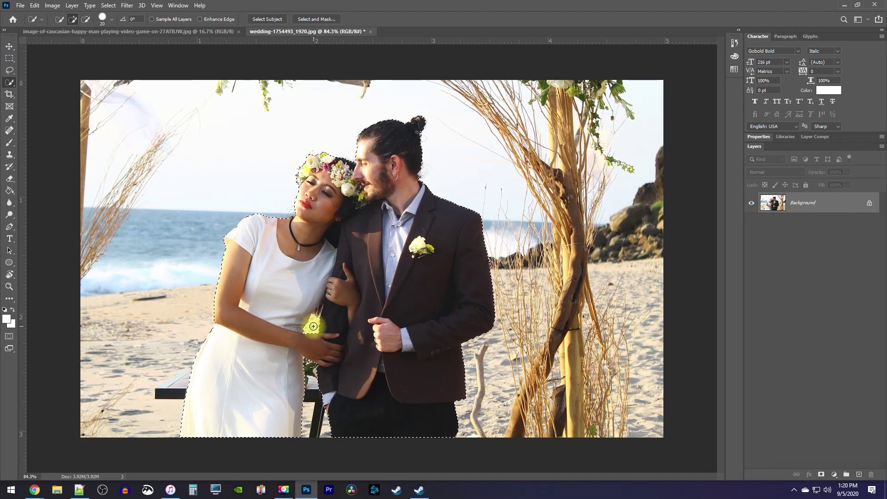
# Invert the selection onto the beach background and open the Lens Blur filter
pyautogui.rightClick(465, 259)
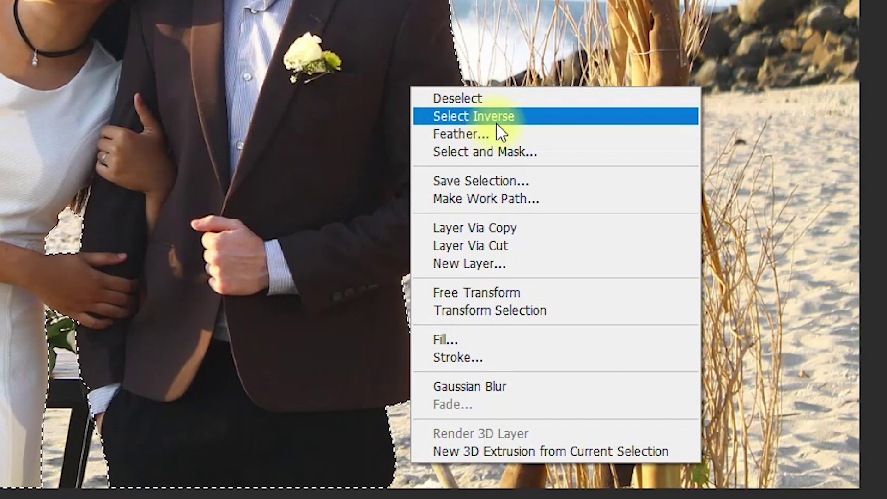
pyautogui.click(534, 118)
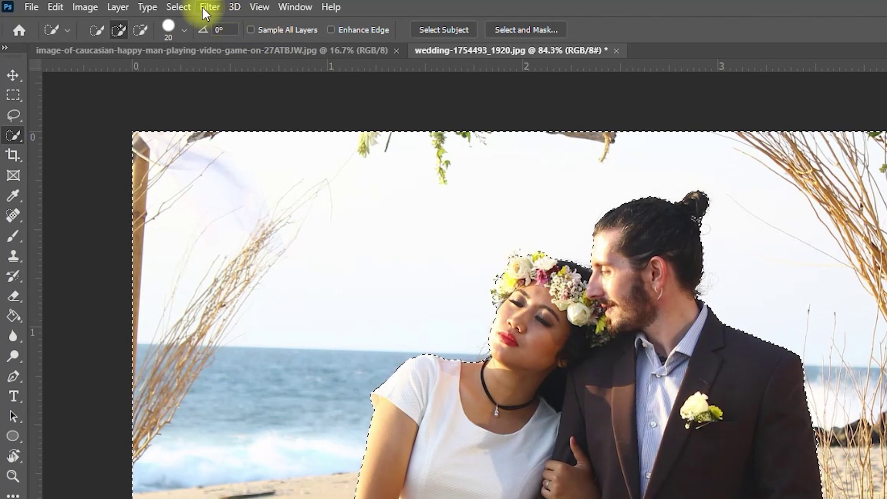
pyautogui.click(202, 6)
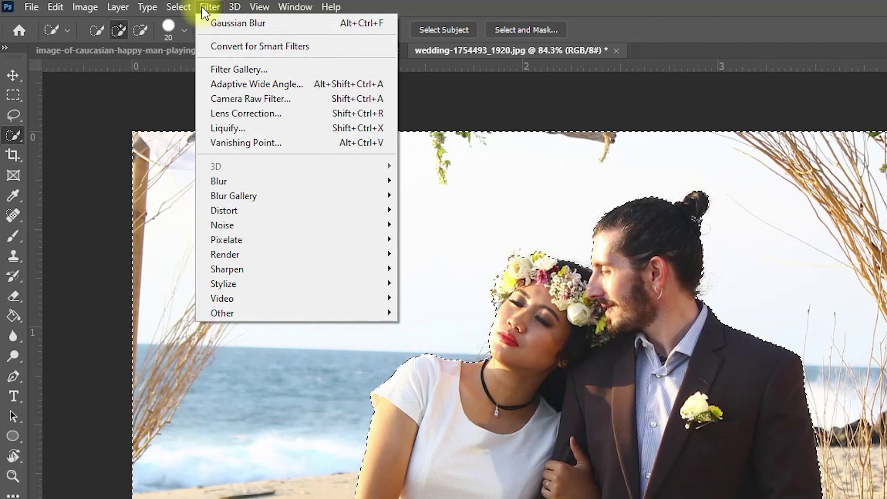
pyautogui.moveTo(228, 182)
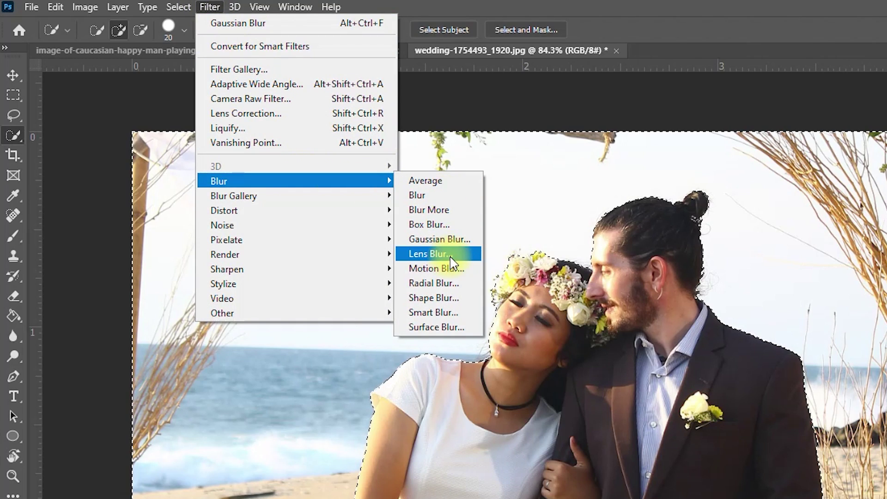
pyautogui.click(429, 254)
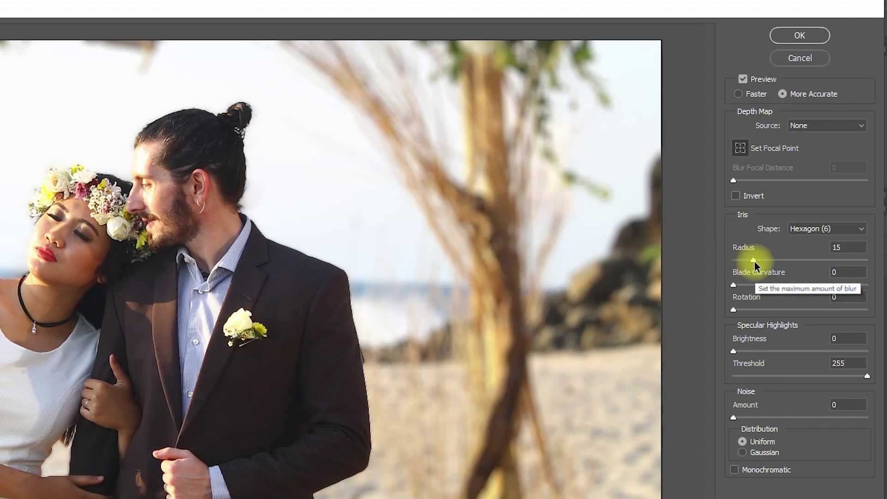
# Apply Lens Blur to the beach background with a radius of about 17–18
pyautogui.moveTo(791, 181); pyautogui.dragTo(816, 182)
pyautogui.moveTo(785, 261); pyautogui.dragTo(758, 261)
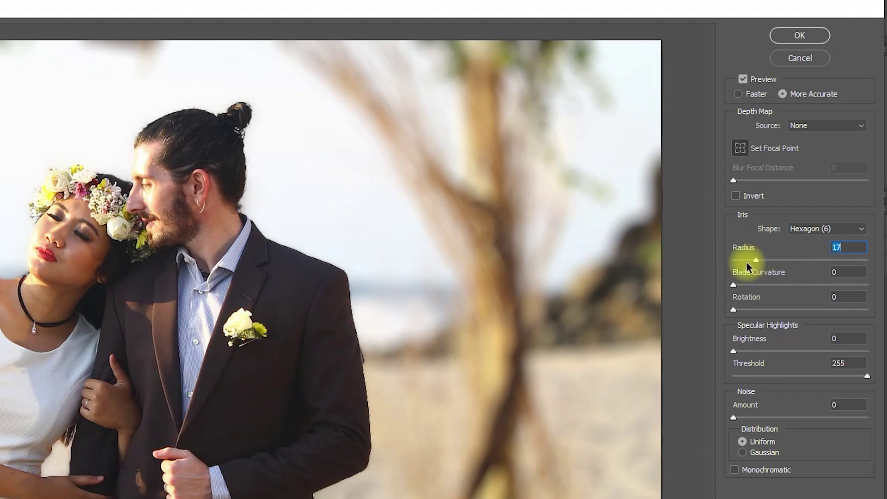
pyautogui.click(799, 34)
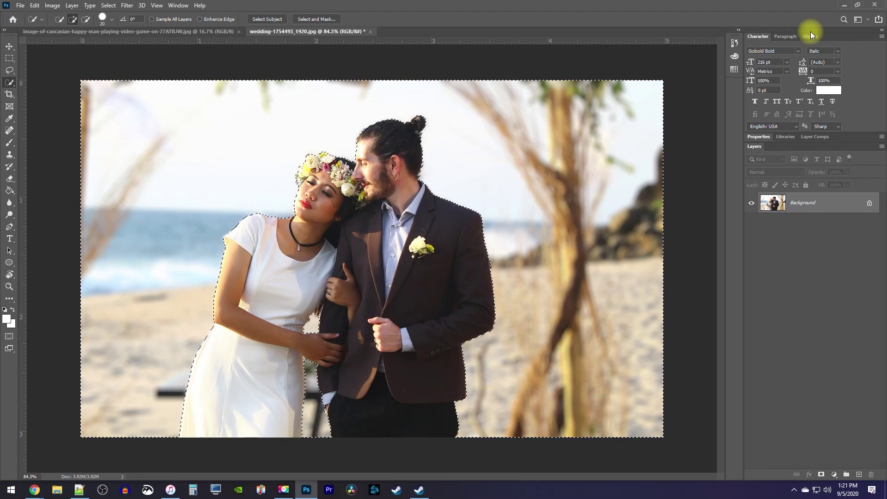
# Deselect with Ctrl+D, leaving the couple sharp against the blurred beach
pyautogui.hotkey('ctrl', 'd')
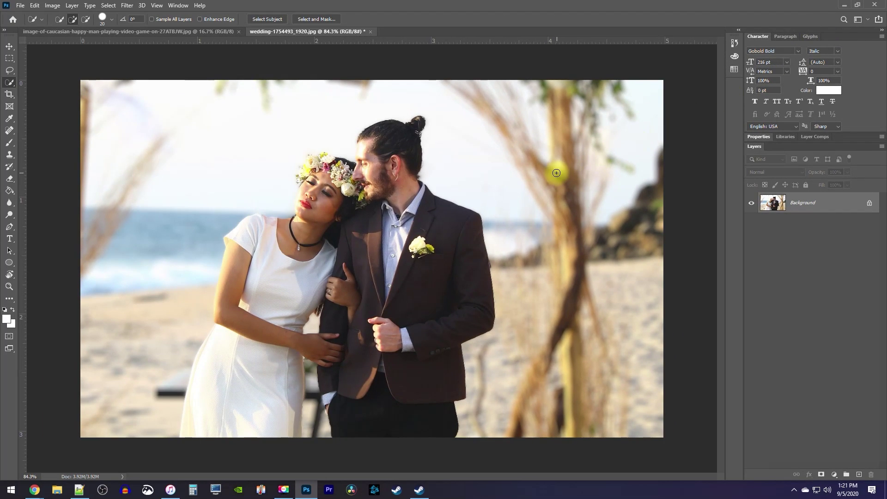
pyautogui.scroll(-2, 516, 189)
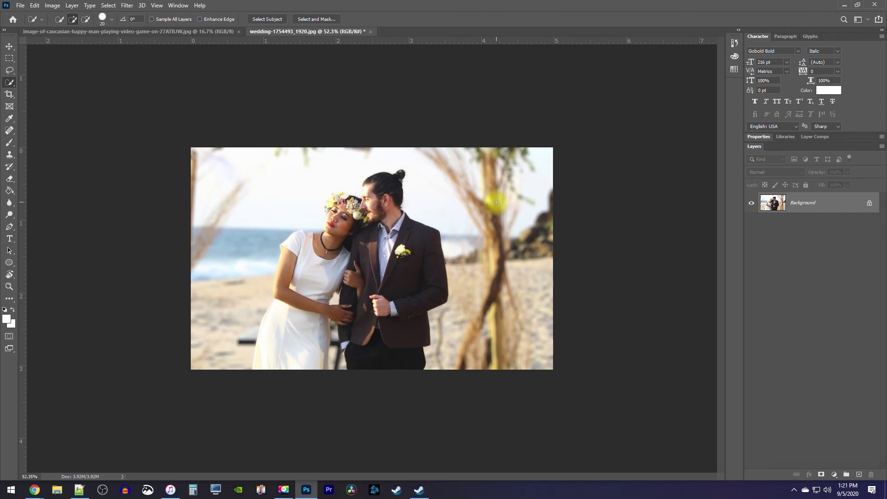